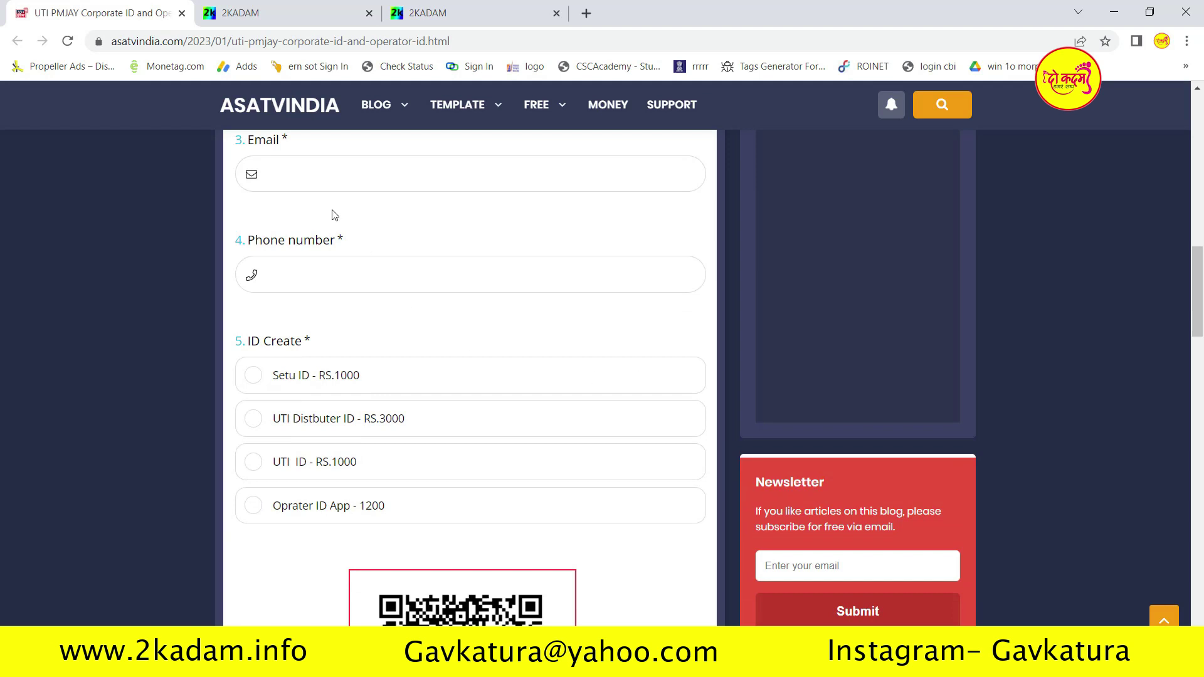
# Outline the Email and Phone number fields with the pen, then clear the annotation marks
pyautogui.moveTo(313, 169); pyautogui.dragTo(392, 176)
pyautogui.moveTo(290, 269)
pyautogui.mouseDown()
pyautogui.moveTo(342, 290)
pyautogui.moveTo(467, 286)
pyautogui.mouseUp()
pyautogui.moveTo(374, 272); pyautogui.dragTo(413, 273)
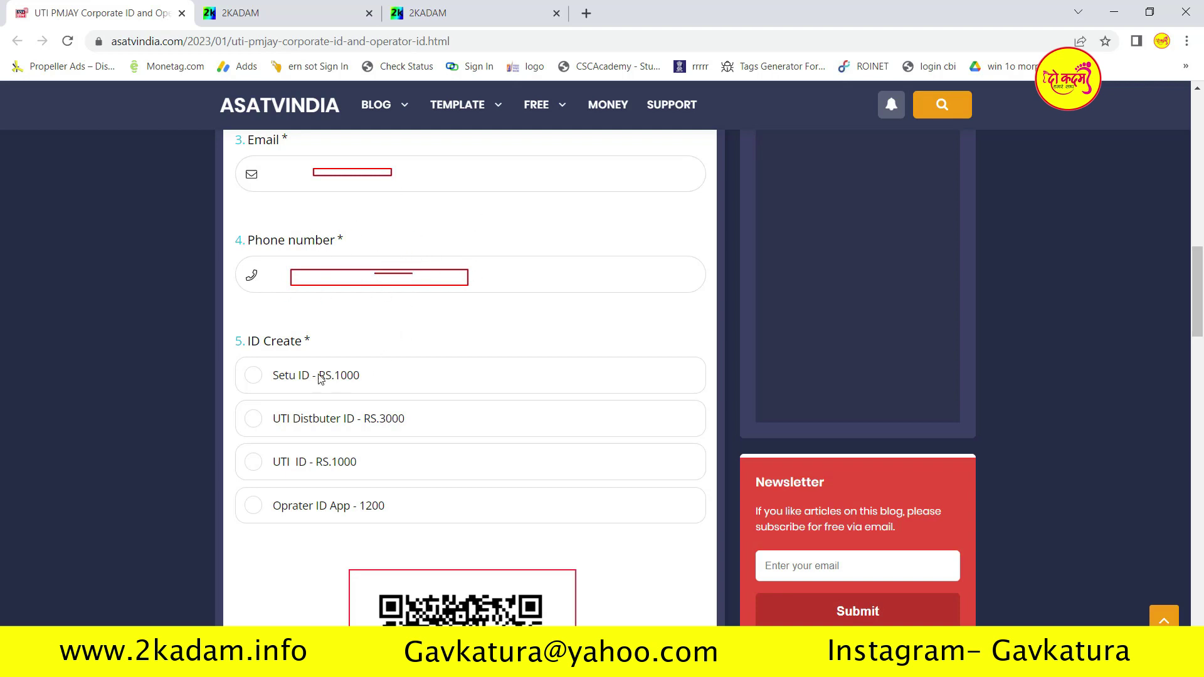
pyautogui.press('Escape')
pyautogui.scroll(-3, 454, 333)
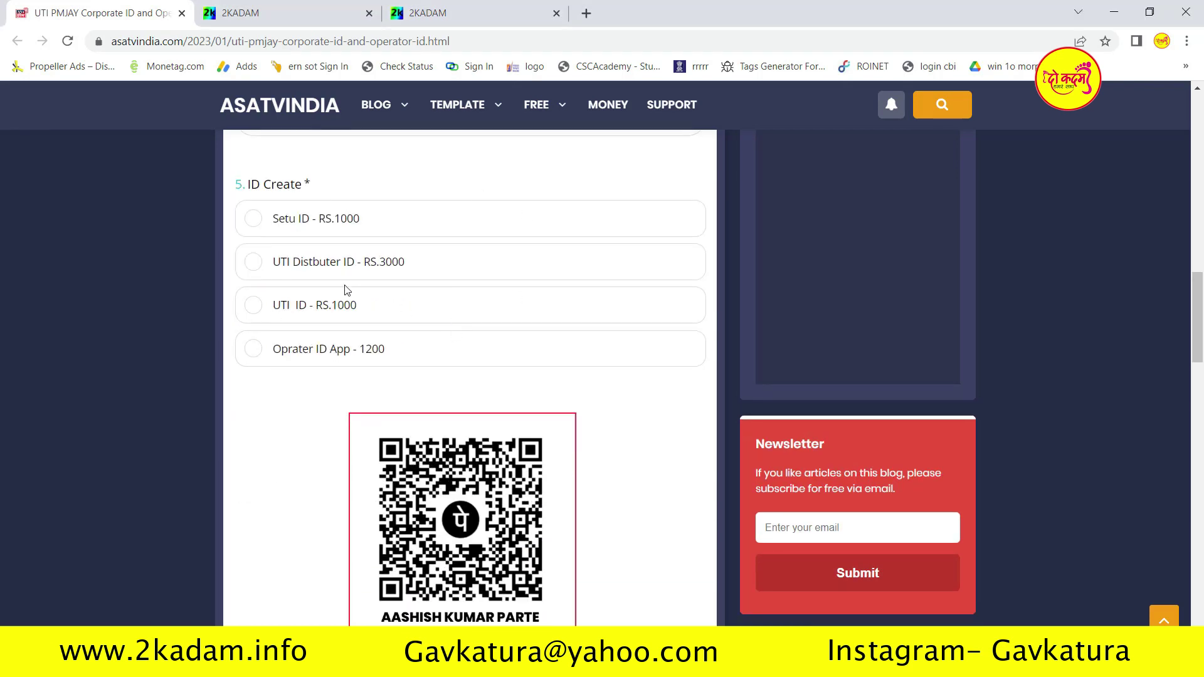
# Mark the ID Create heading and its Setu ID, UTI Distbuter ID, UTI ID and Oprater ID App options, then clear
pyautogui.moveTo(250, 193)
pyautogui.mouseDown()
pyautogui.moveTo(307, 192)
pyautogui.moveTo(309, 225)
pyautogui.moveTo(371, 226)
pyautogui.mouseUp()
pyautogui.click(325, 211)
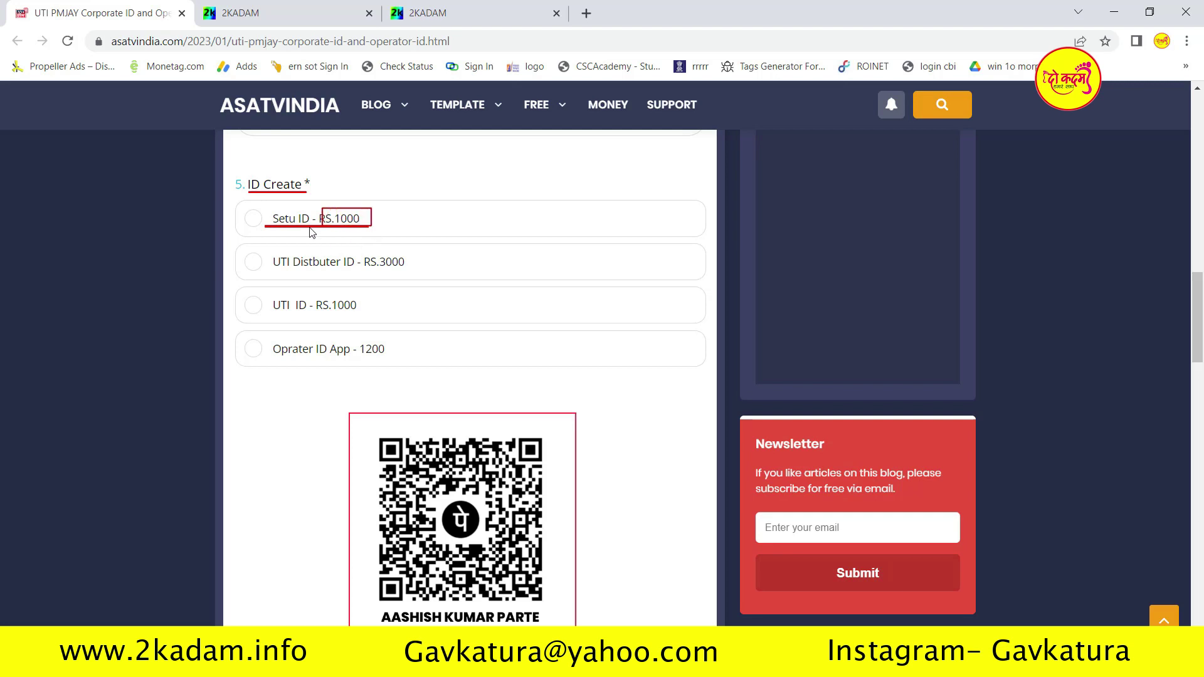
pyautogui.moveTo(278, 271)
pyautogui.mouseDown()
pyautogui.moveTo(348, 274)
pyautogui.moveTo(410, 255)
pyautogui.moveTo(423, 264)
pyautogui.mouseUp()
pyautogui.moveTo(271, 304)
pyautogui.mouseDown()
pyautogui.moveTo(376, 319)
pyautogui.moveTo(362, 316)
pyautogui.mouseUp()
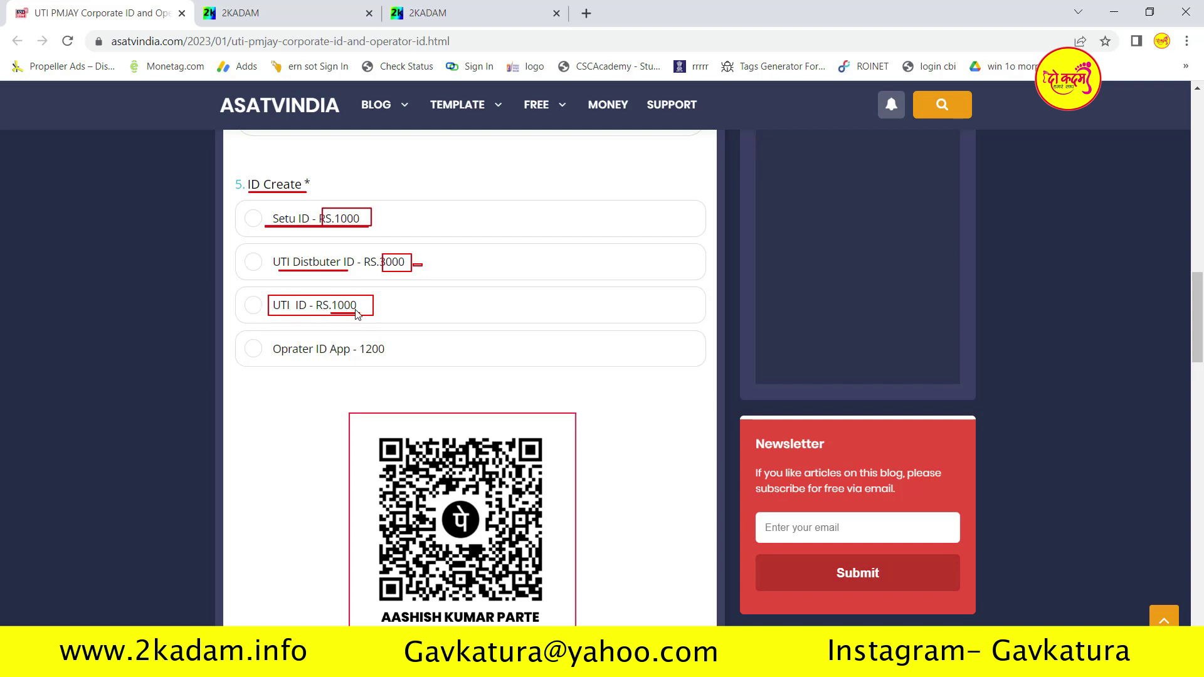
pyautogui.moveTo(366, 305); pyautogui.dragTo(385, 305)
pyautogui.moveTo(281, 360); pyautogui.dragTo(386, 363)
pyautogui.press('Escape')
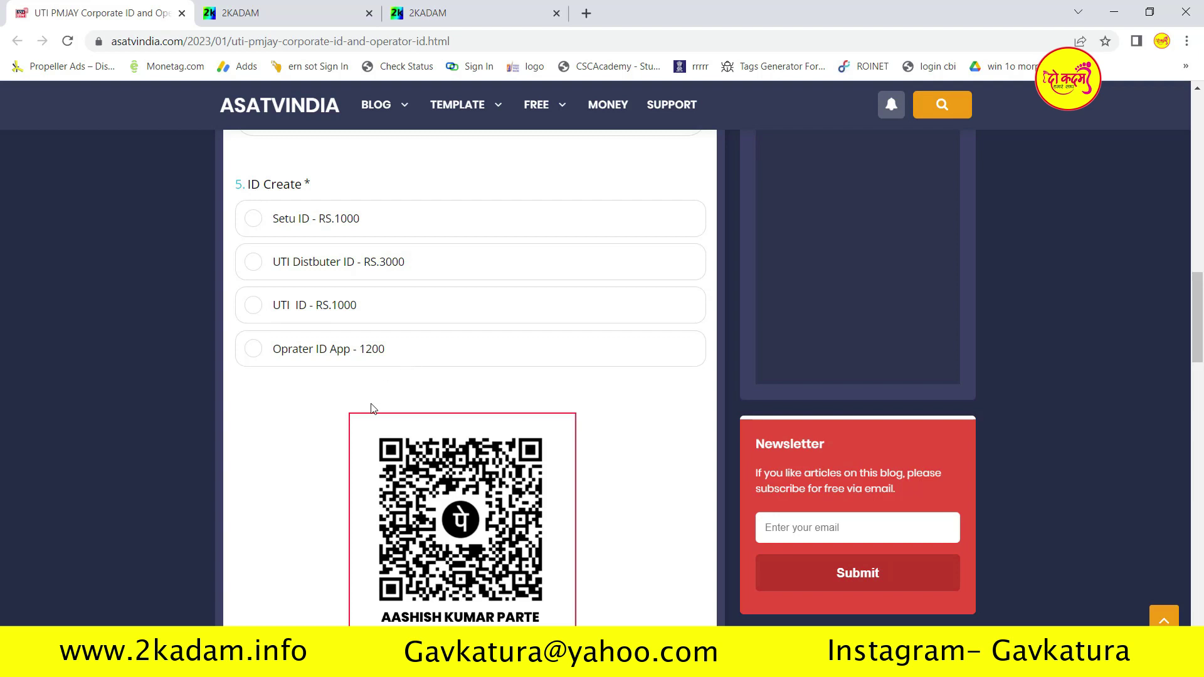
# Frame the ID Create choices, mark each of the four options, and clear the marks
pyautogui.moveTo(226, 170)
pyautogui.mouseDown()
pyautogui.moveTo(262, 305)
pyautogui.moveTo(362, 371)
pyautogui.moveTo(713, 380)
pyautogui.mouseUp()
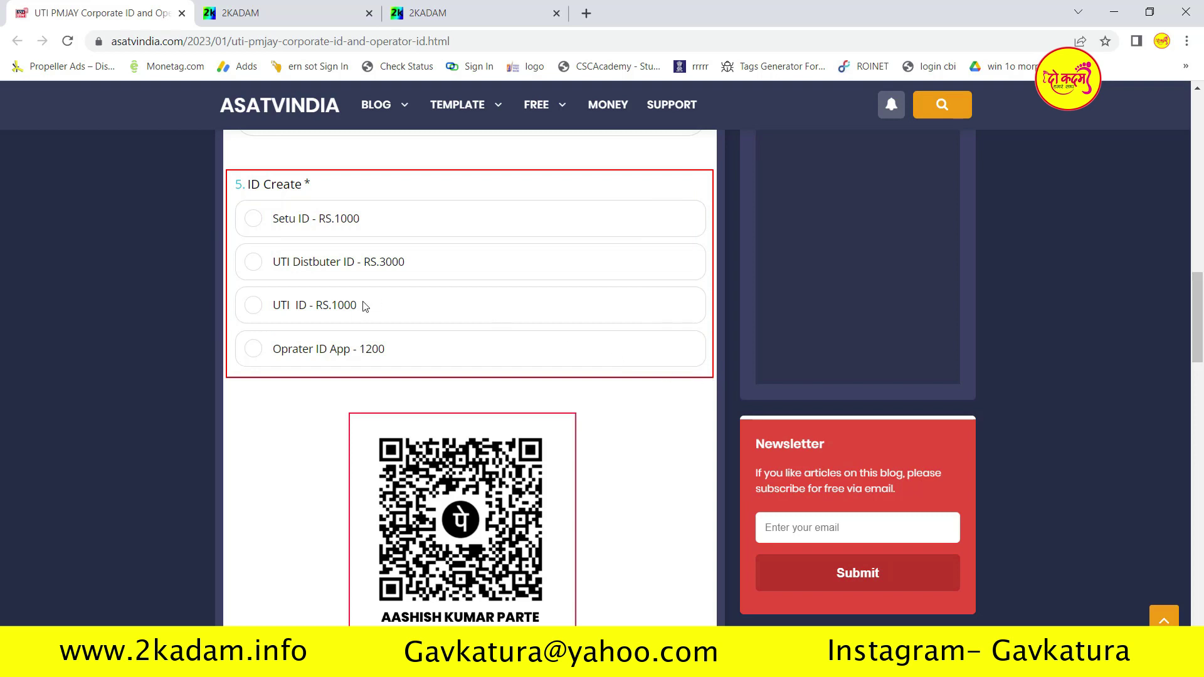
pyautogui.moveTo(393, 218); pyautogui.dragTo(436, 218)
pyautogui.moveTo(432, 264); pyautogui.dragTo(459, 258)
pyautogui.moveTo(424, 307); pyautogui.dragTo(457, 306)
pyautogui.moveTo(413, 350); pyautogui.dragTo(441, 350)
pyautogui.press('Escape')
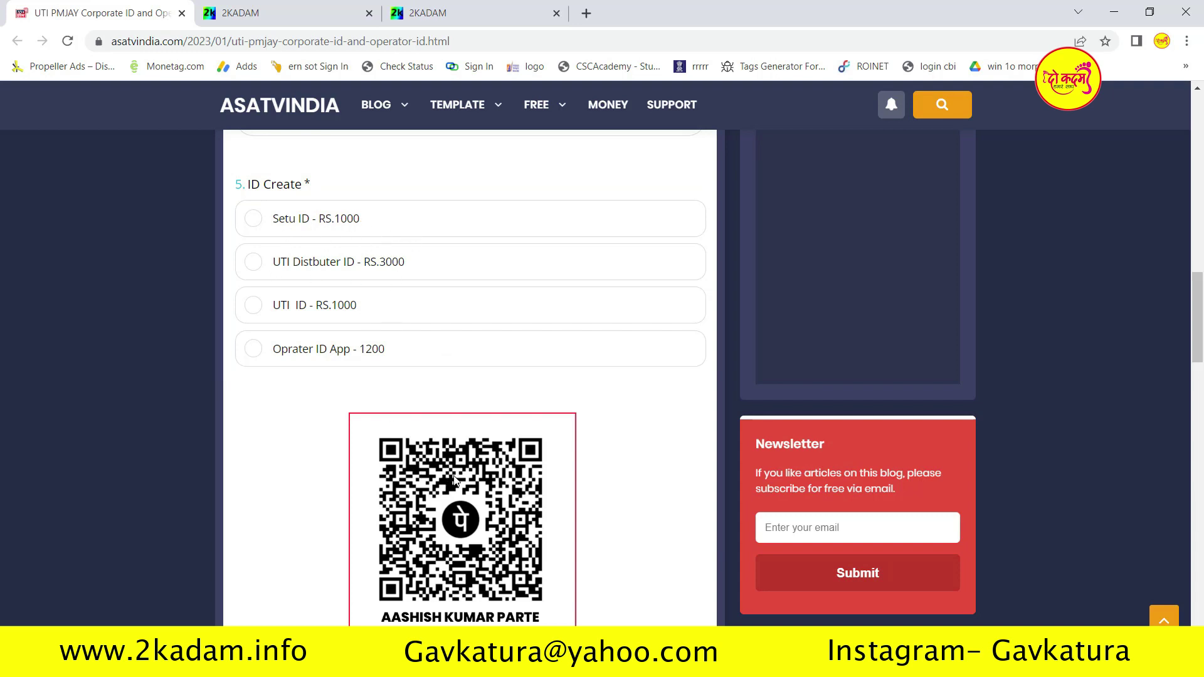
# Outline the payment QR code below the ID Create options
pyautogui.scroll(-1, 457, 475)
pyautogui.scroll(-1, 457, 475)
pyautogui.click(366, 302)
pyautogui.moveTo(365, 302)
pyautogui.mouseDown()
pyautogui.moveTo(410, 446)
pyautogui.moveTo(581, 521)
pyautogui.mouseUp()
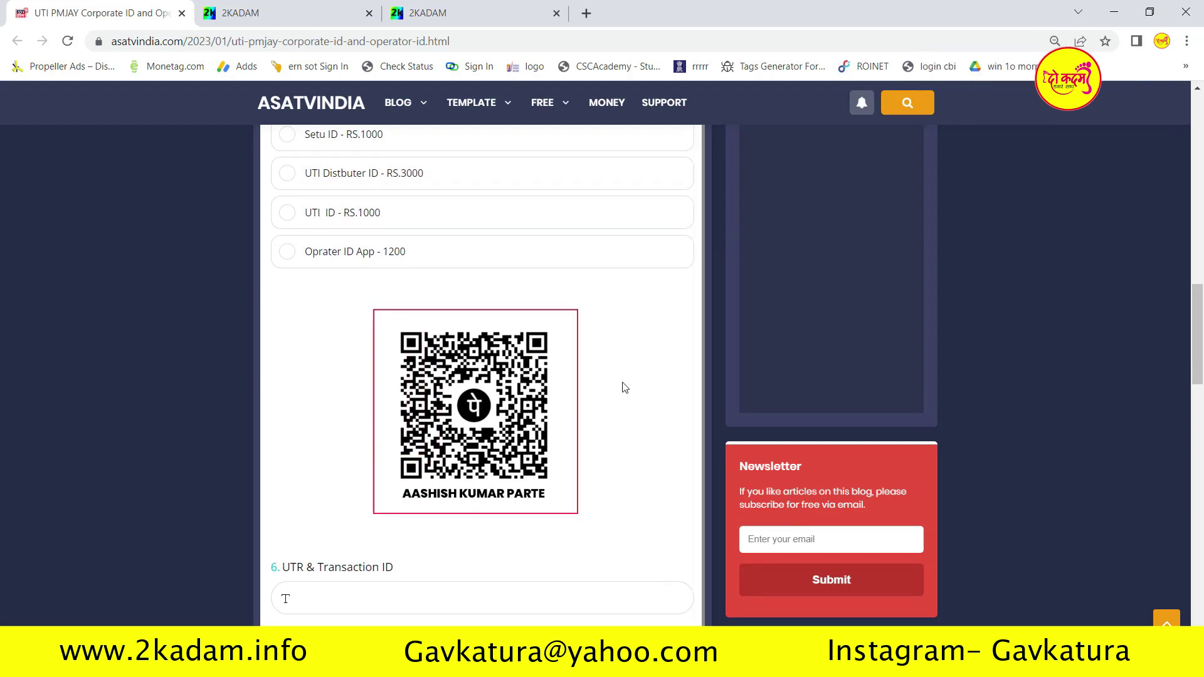
# Underline the UTR and Transaction ID labels and mark where the UTR number goes
pyautogui.scroll(-4, 625, 388)
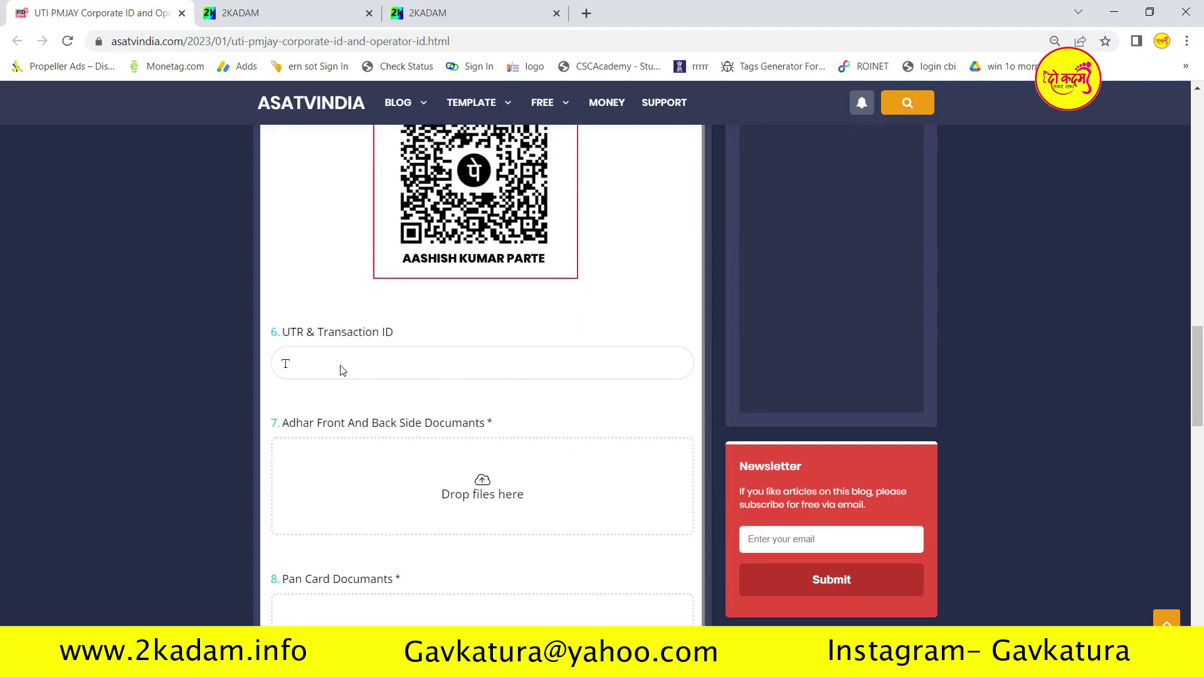
pyautogui.moveTo(279, 344); pyautogui.dragTo(301, 342)
pyautogui.moveTo(324, 342); pyautogui.dragTo(387, 343)
pyautogui.moveTo(314, 369)
pyautogui.mouseDown()
pyautogui.moveTo(397, 370)
pyautogui.moveTo(348, 375)
pyautogui.mouseUp()
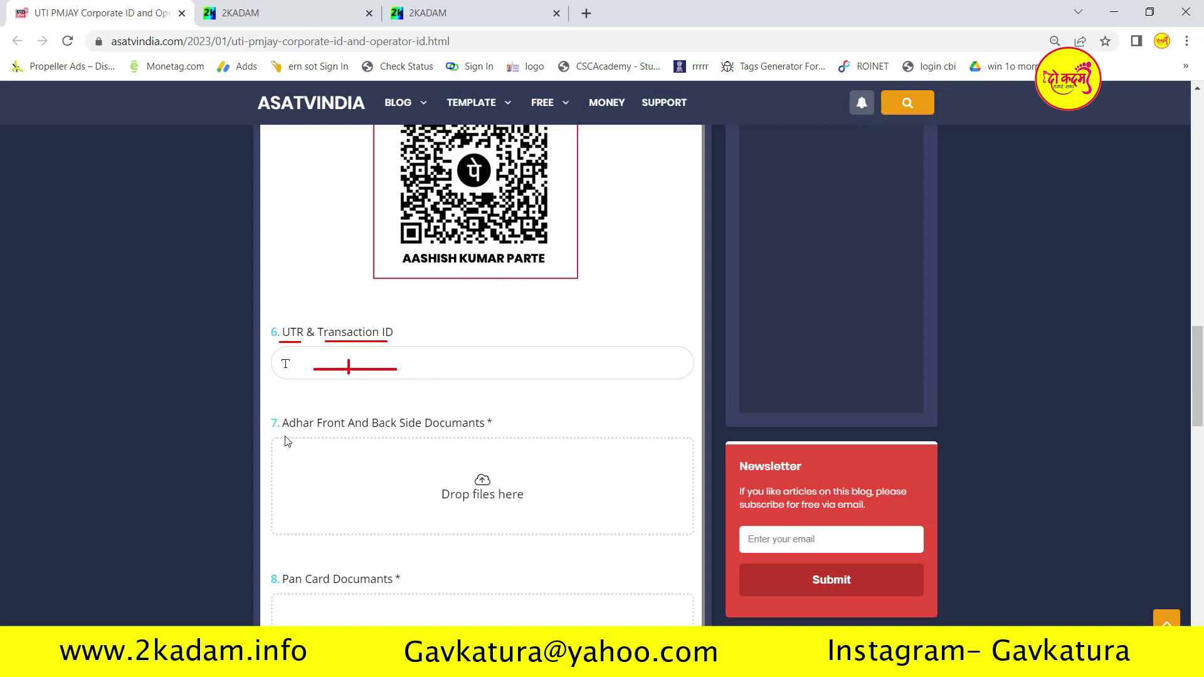
# Underline the Adhar Front Documants label and outline the Adhar and Pan Card upload areas
pyautogui.moveTo(289, 433); pyautogui.dragTo(330, 432)
pyautogui.moveTo(425, 432); pyautogui.dragTo(462, 432)
pyautogui.moveTo(428, 475); pyautogui.dragTo(534, 500)
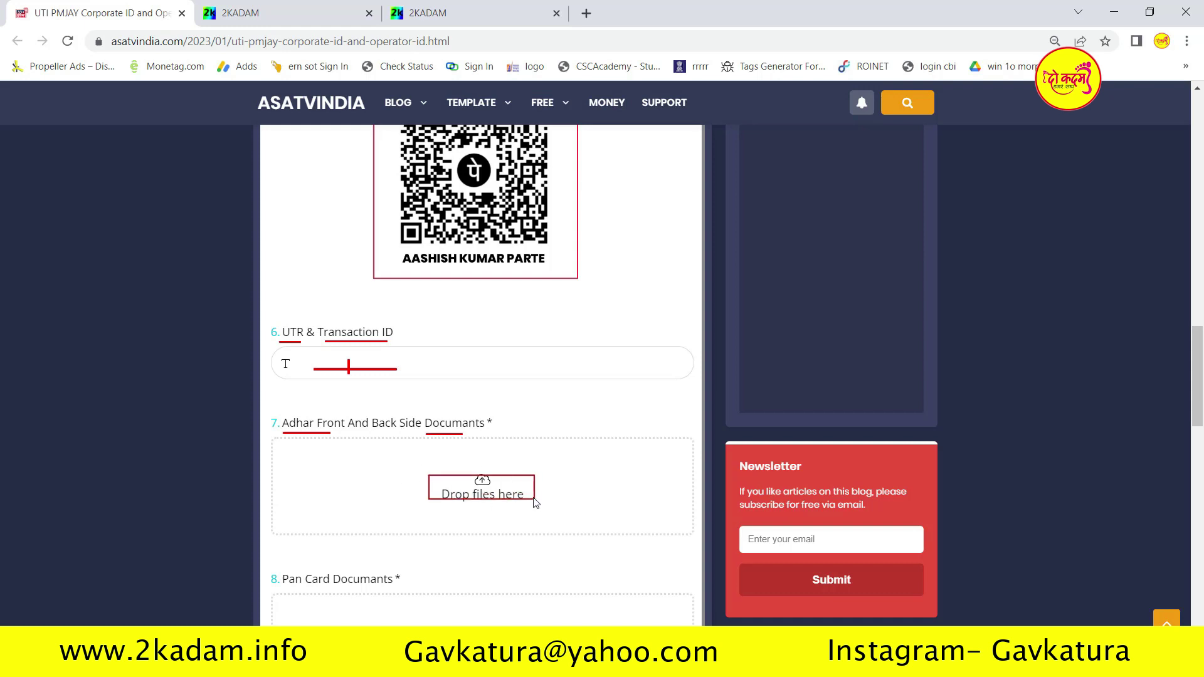
pyautogui.scroll(-2, 495, 473)
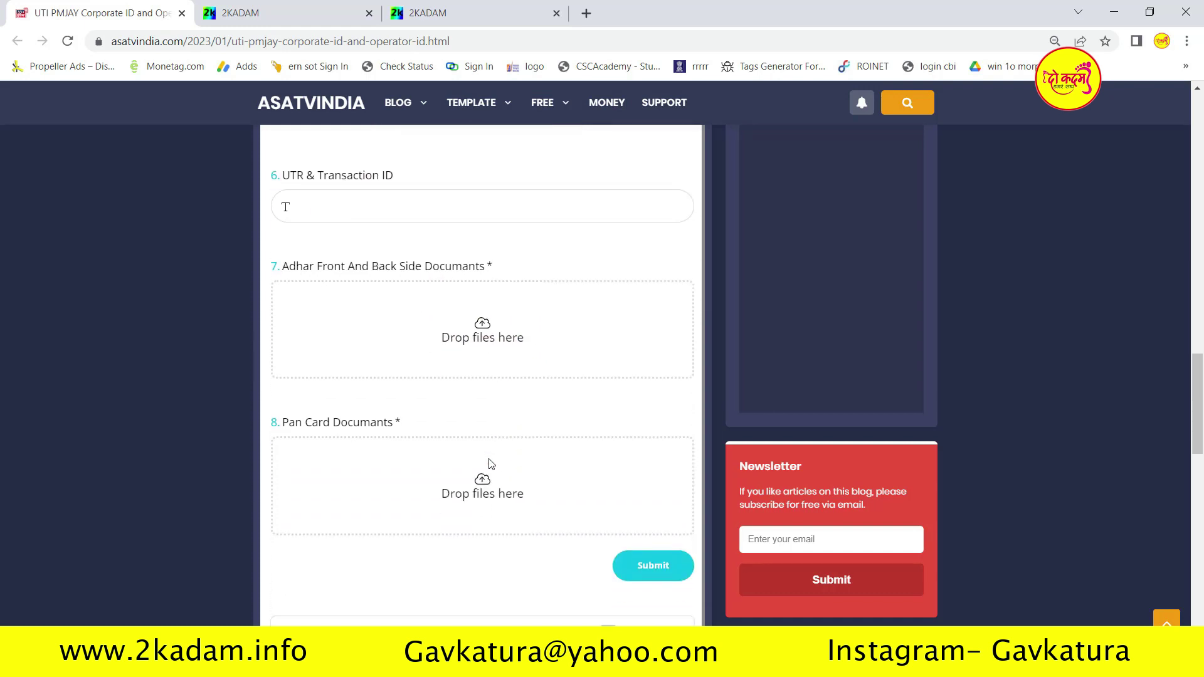
pyautogui.moveTo(424, 468)
pyautogui.mouseDown()
pyautogui.moveTo(442, 485)
pyautogui.moveTo(560, 510)
pyautogui.mouseUp()
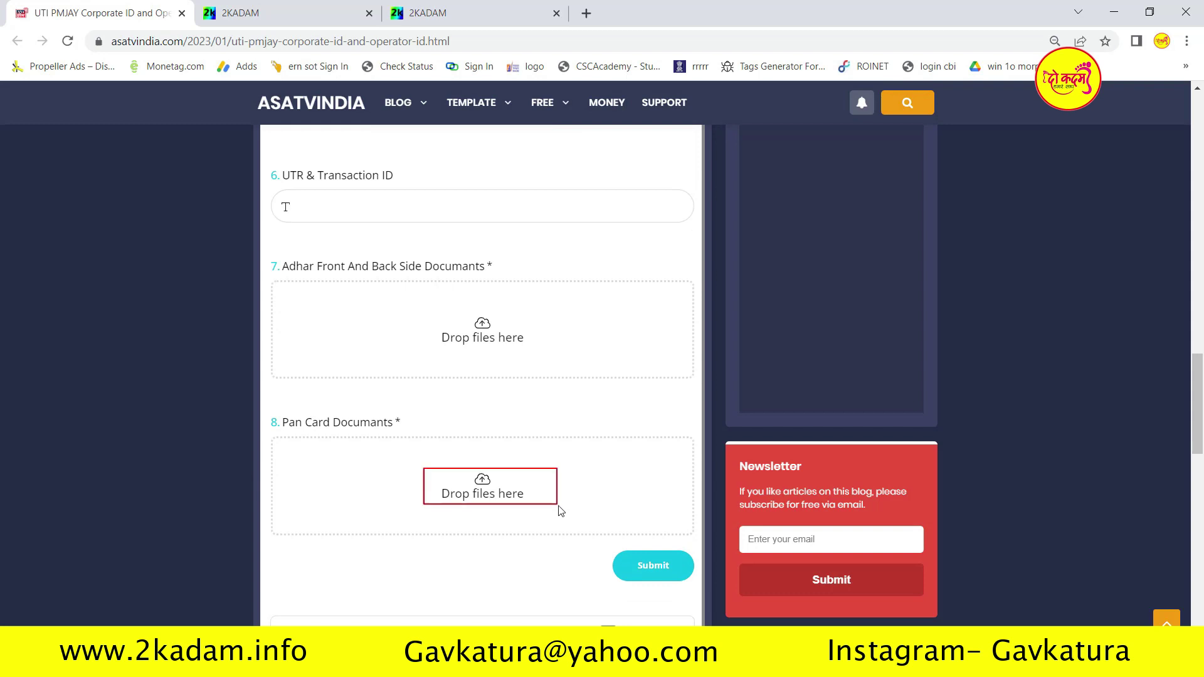
pyautogui.scroll(-2, 546, 425)
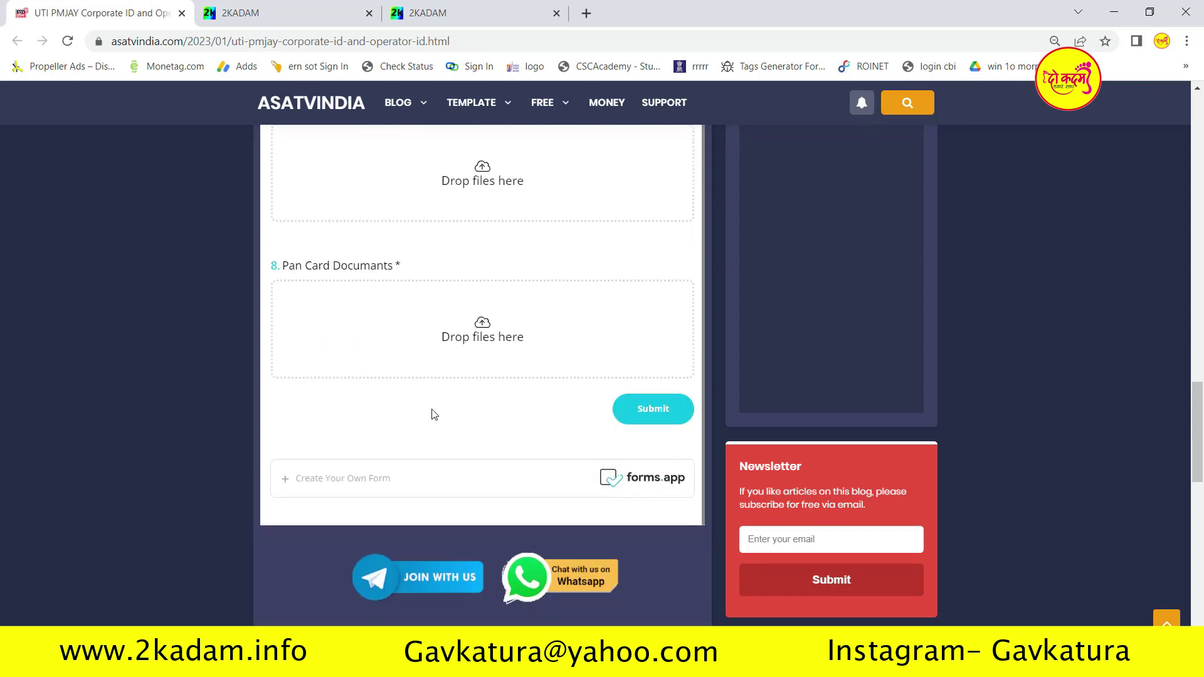
pyautogui.scroll(2, 632, 433)
pyautogui.scroll(3, 632, 433)
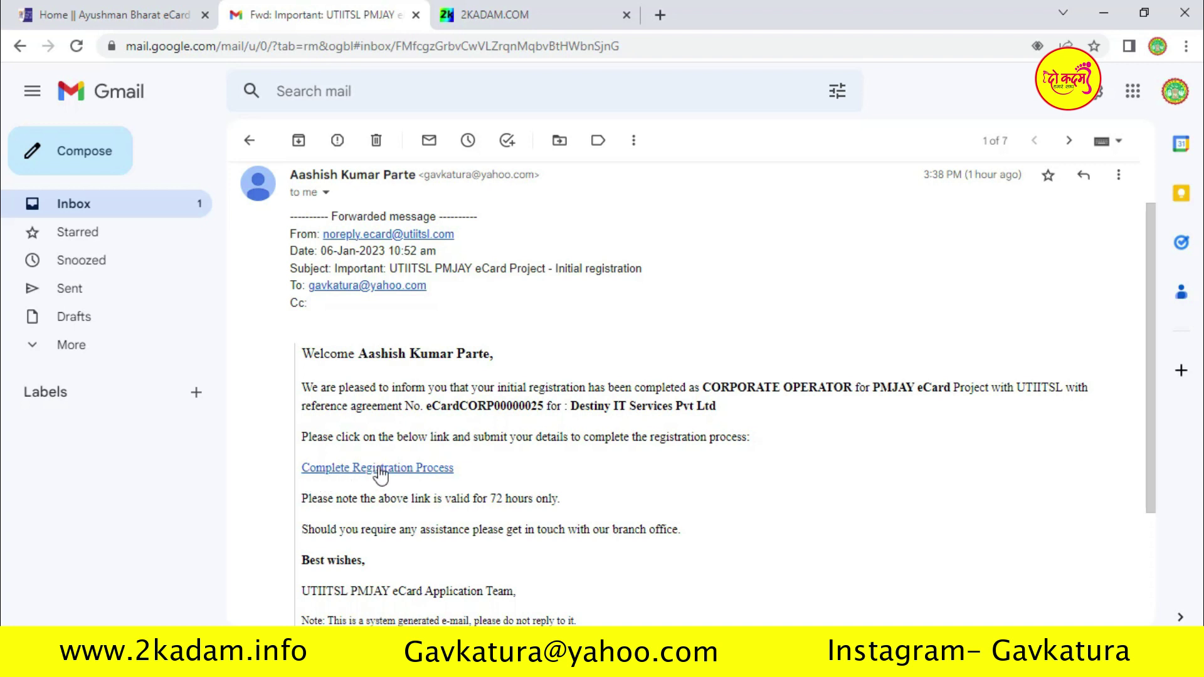
# Follow the 'Complete Registration Process' link in the registration e-mail
pyautogui.click(411, 468)
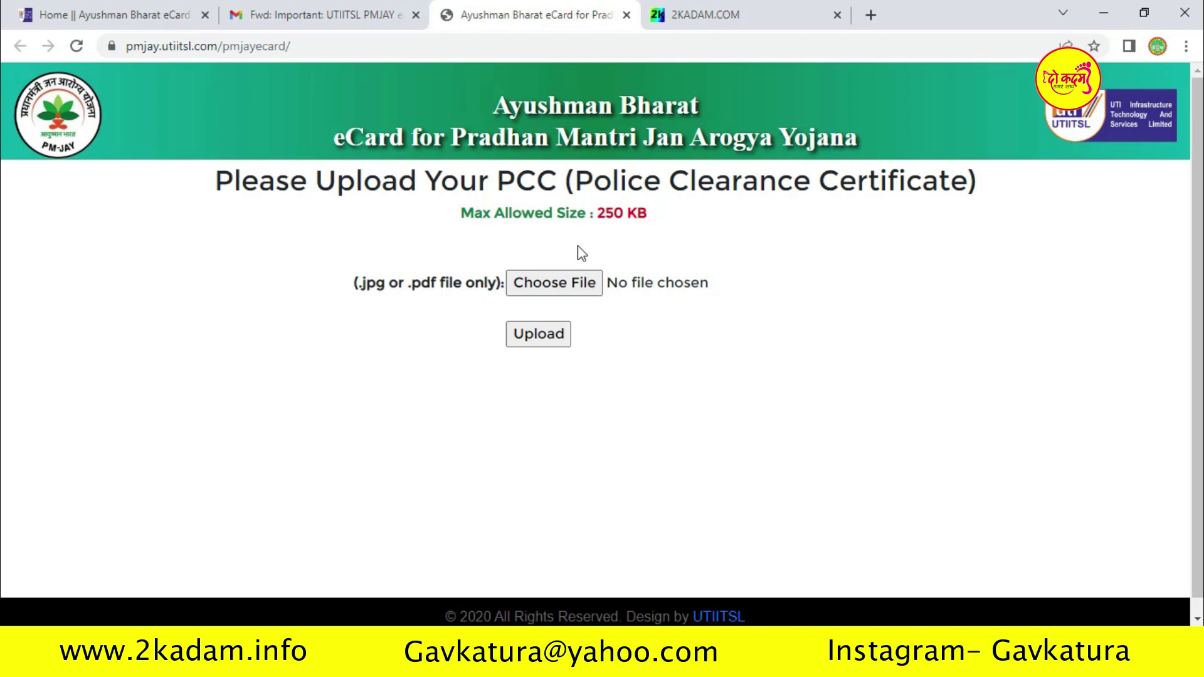
# Upload the PCC.jpg image as the Police Clearance Certificate
pyautogui.click(543, 286)
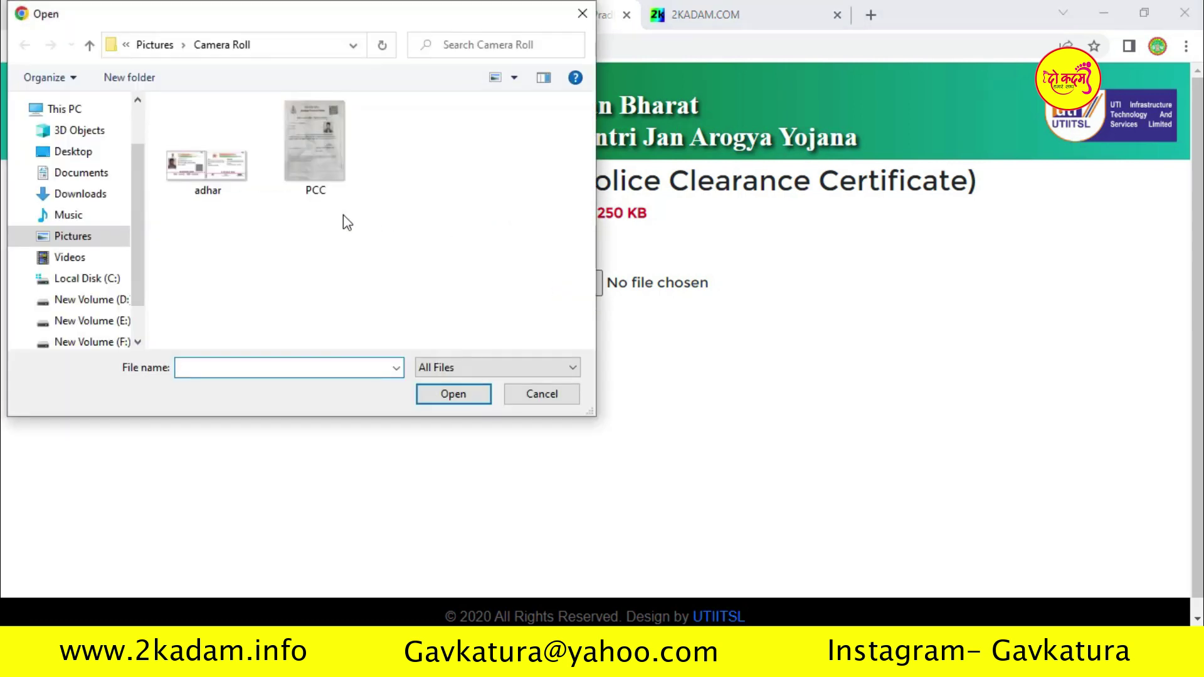
pyautogui.click(325, 179)
pyautogui.click(456, 395)
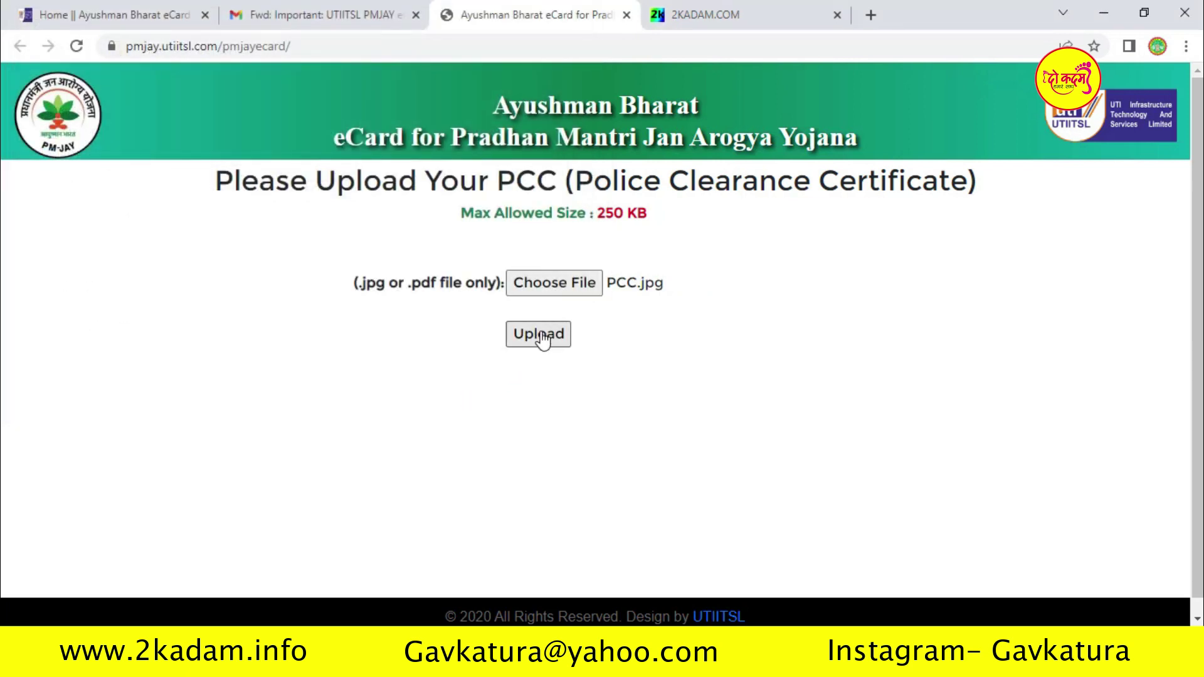
pyautogui.click(540, 339)
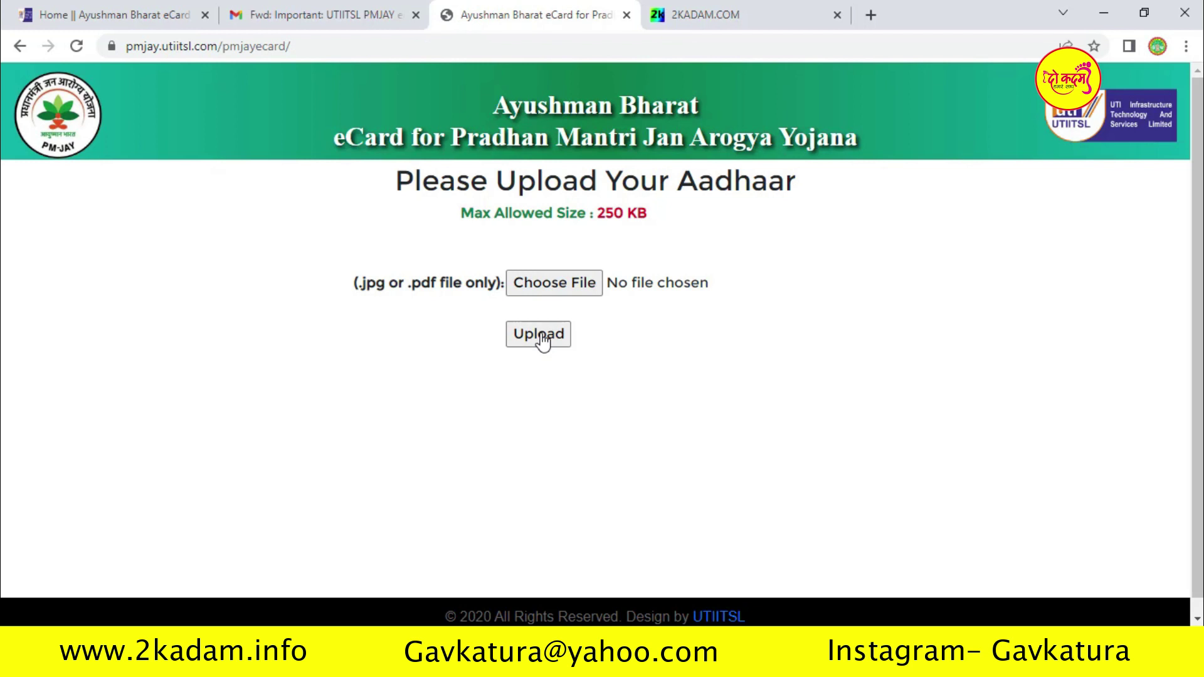
# Upload the adhar.jpg image as the Aadhaar document
pyautogui.click(568, 287)
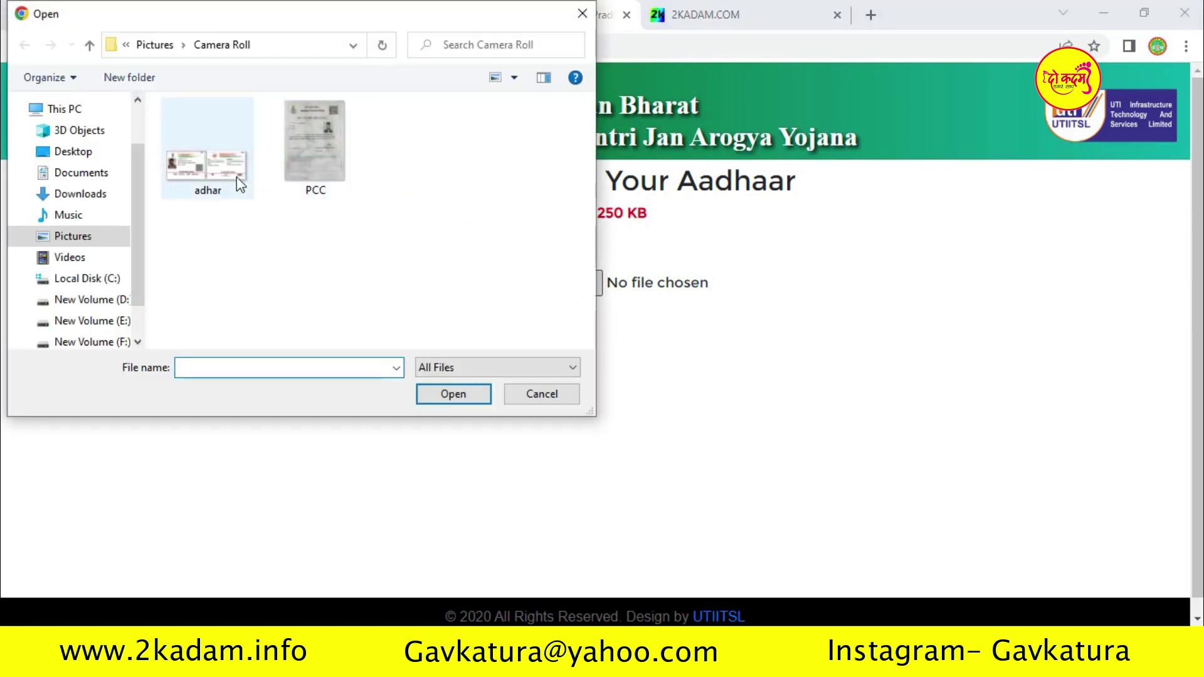
pyautogui.click(239, 183)
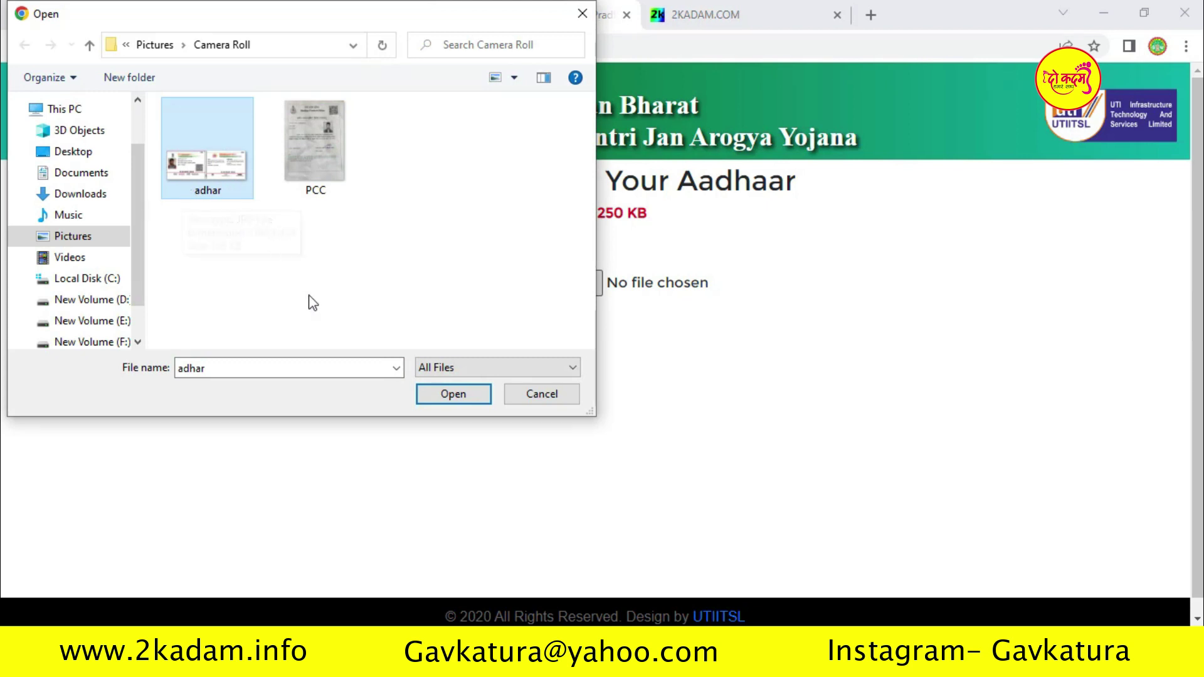
pyautogui.click(460, 397)
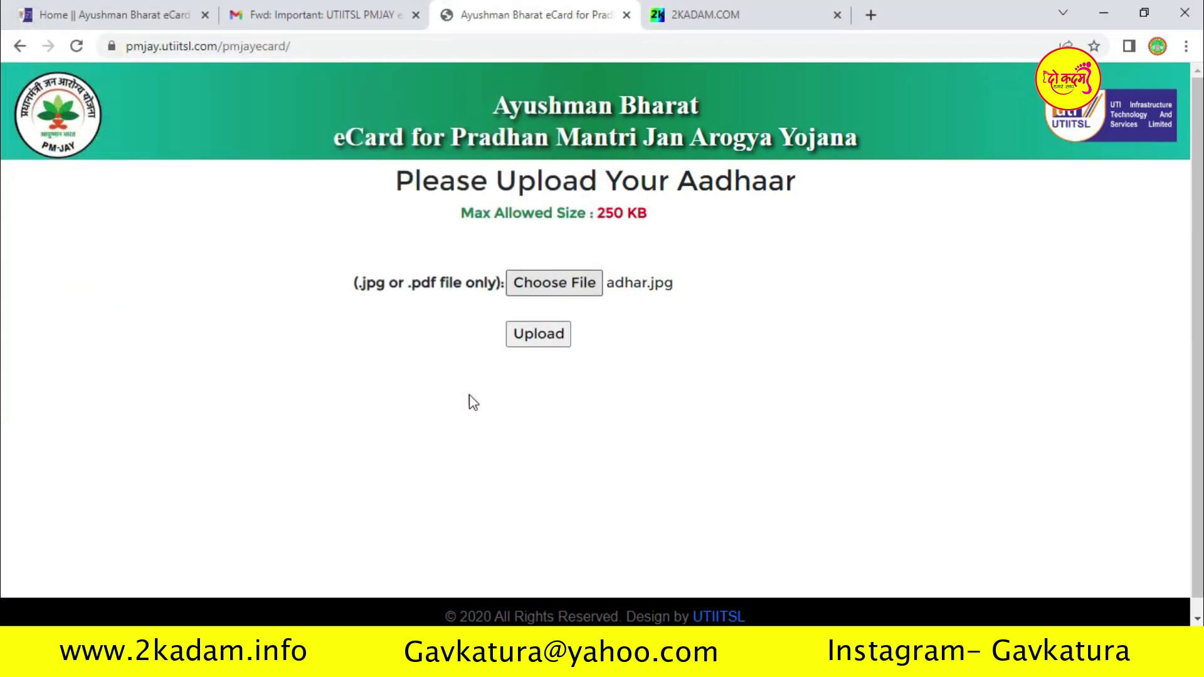
pyautogui.click(542, 342)
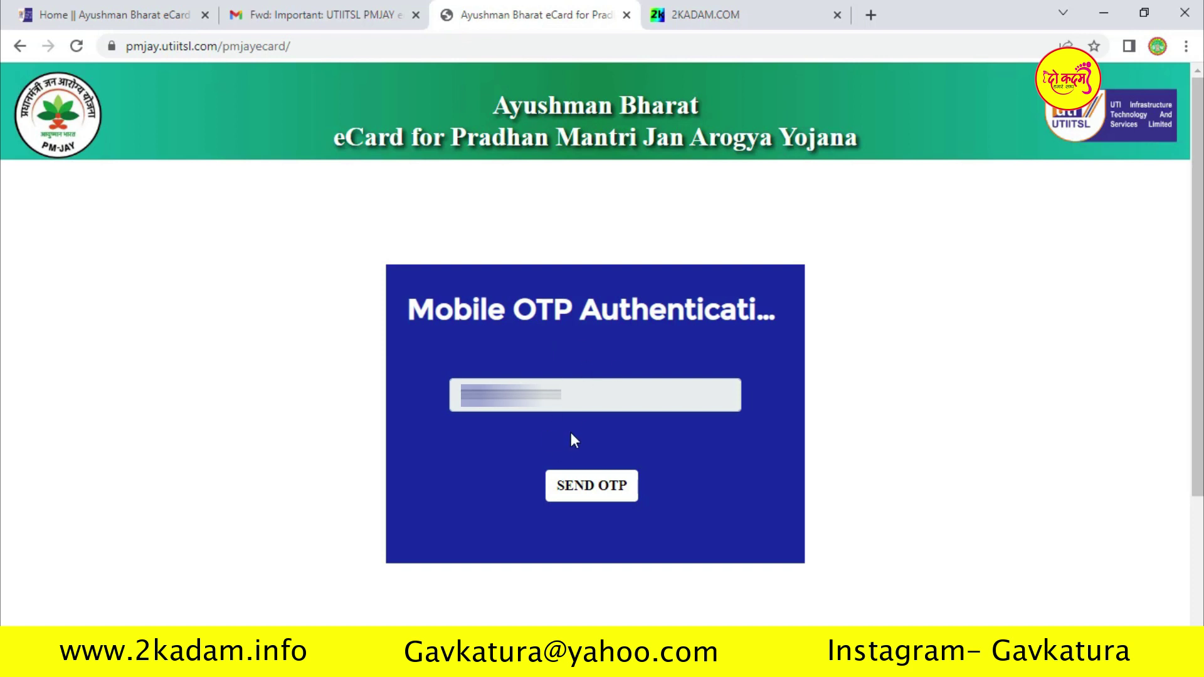
# Request an OTP on the registered mobile, enter the received code, and confirm it
pyautogui.click(589, 490)
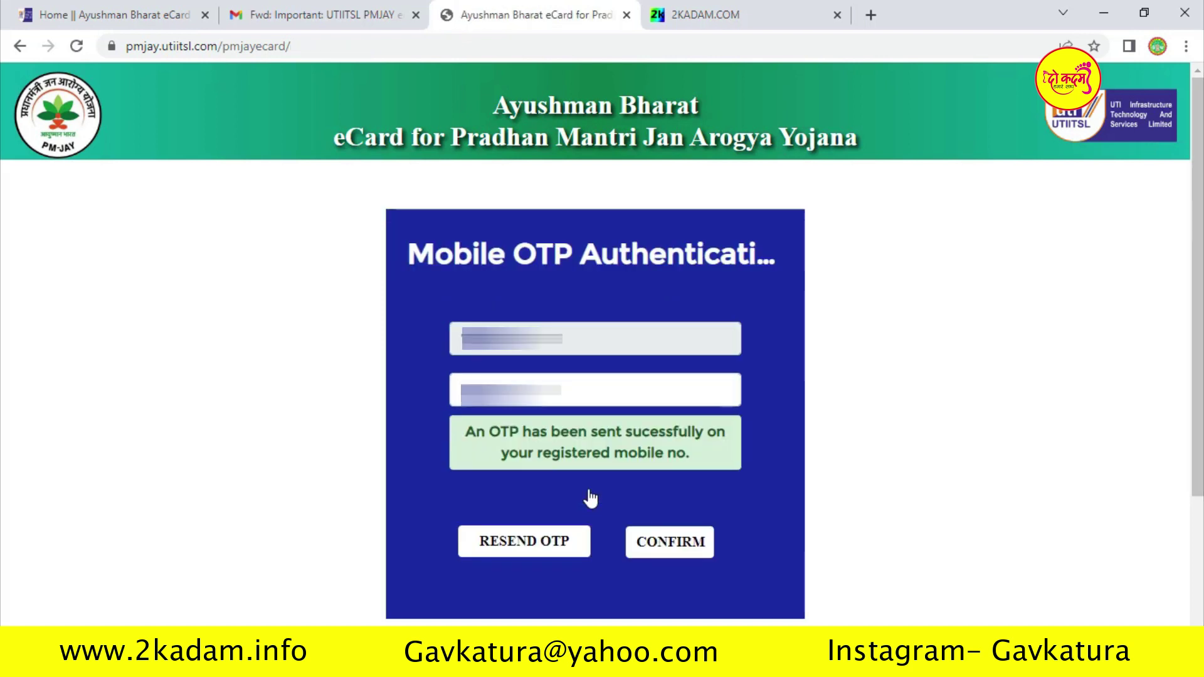
pyautogui.click(586, 395)
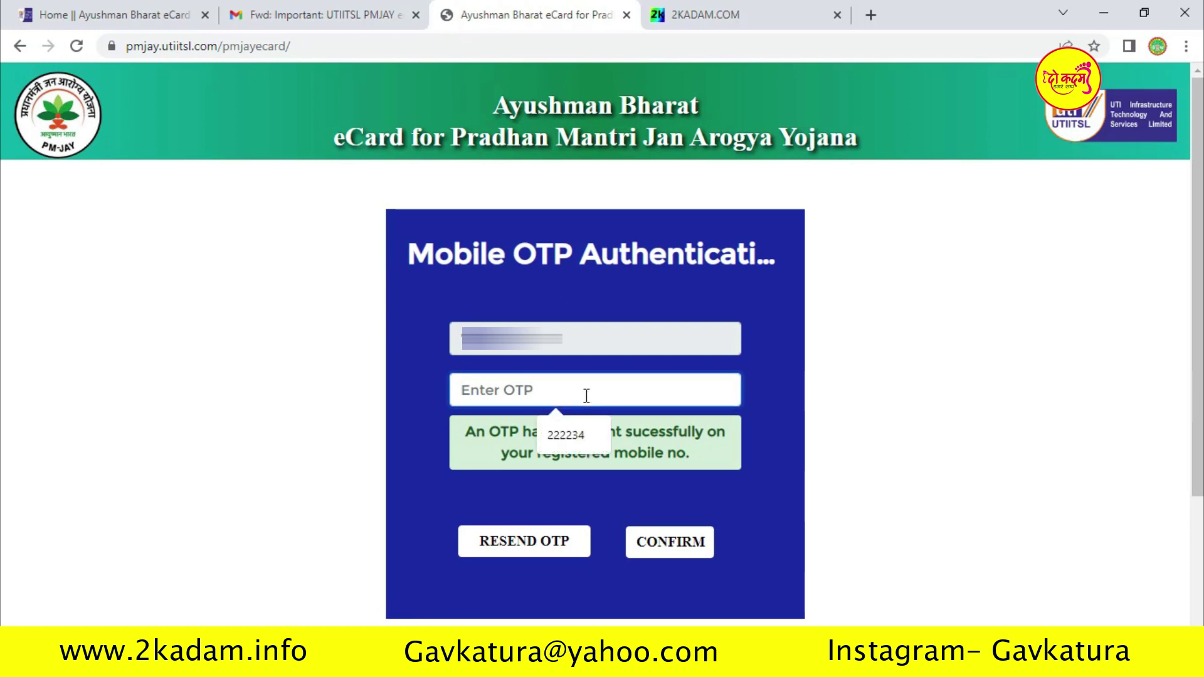
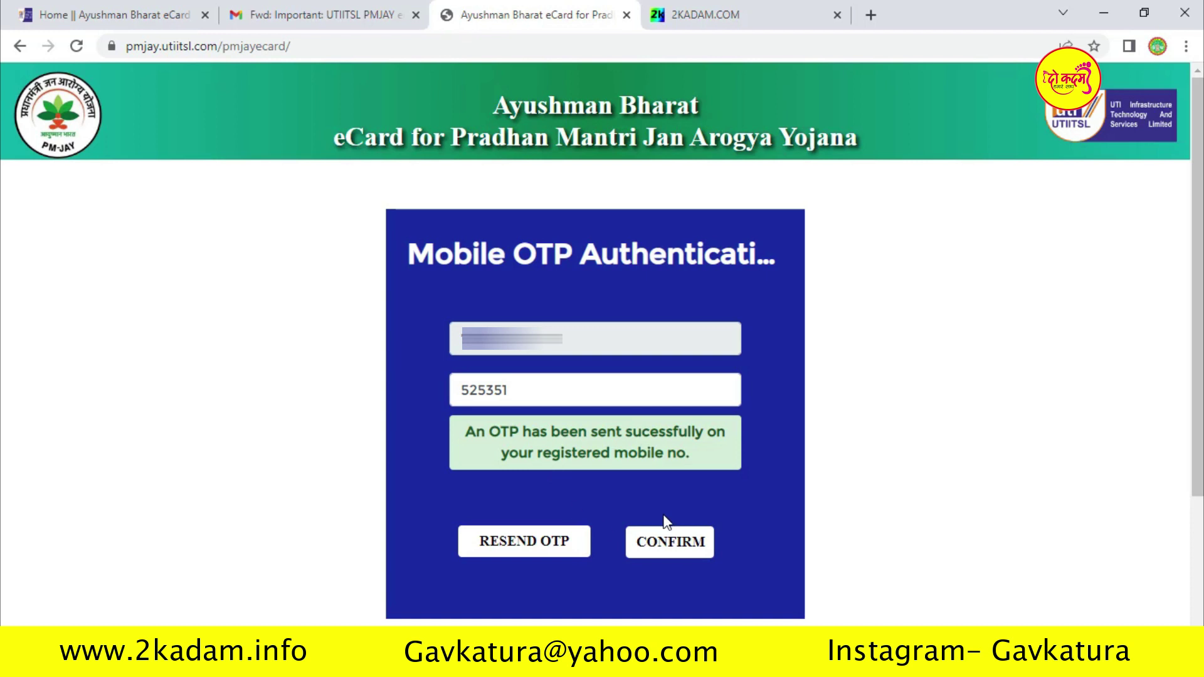
pyautogui.click(686, 547)
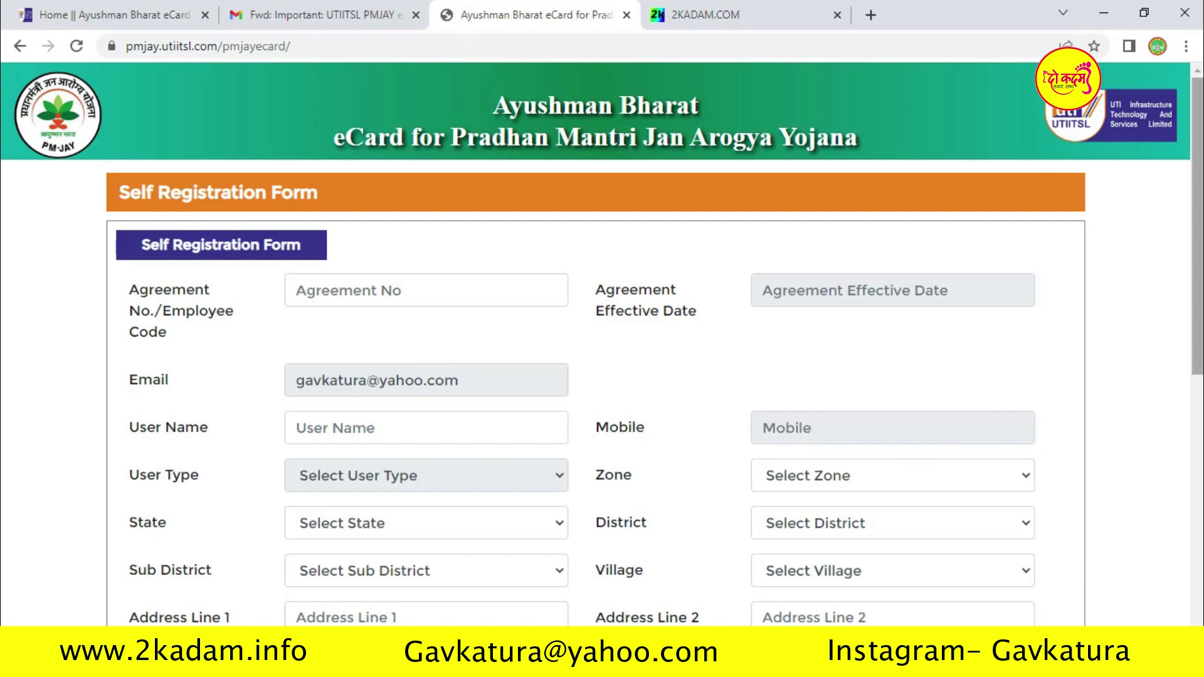
pyautogui.moveTo(1199, 203); pyautogui.dragTo(1192, 255)
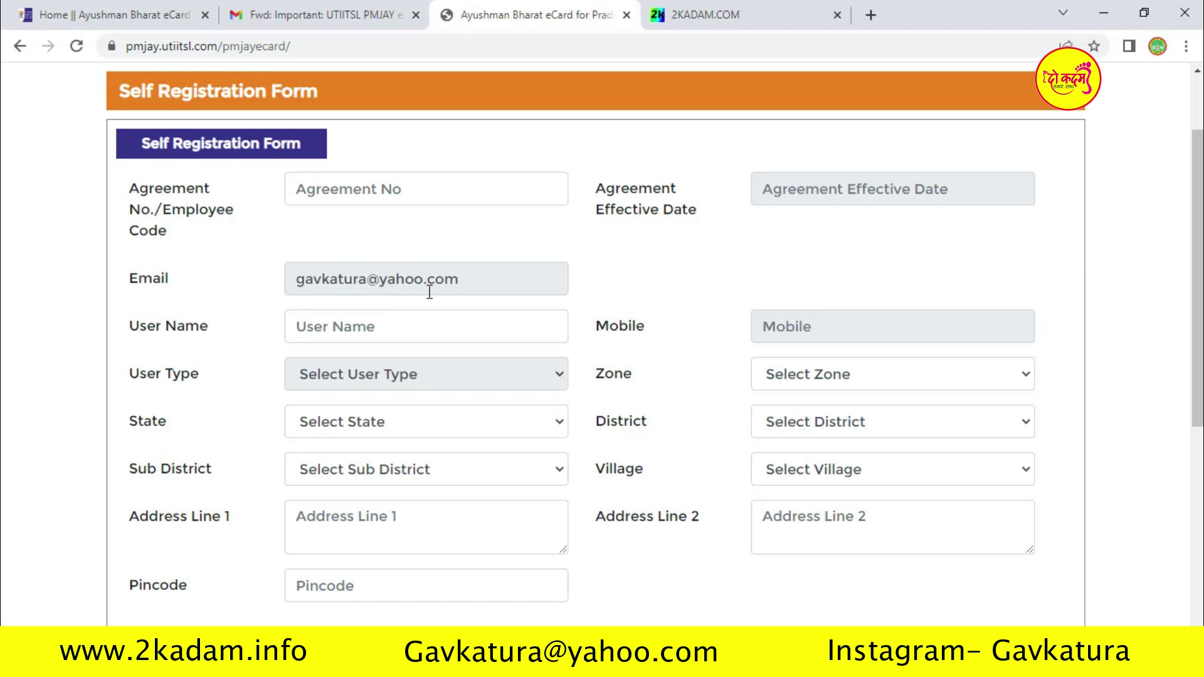
pyautogui.click(329, 8)
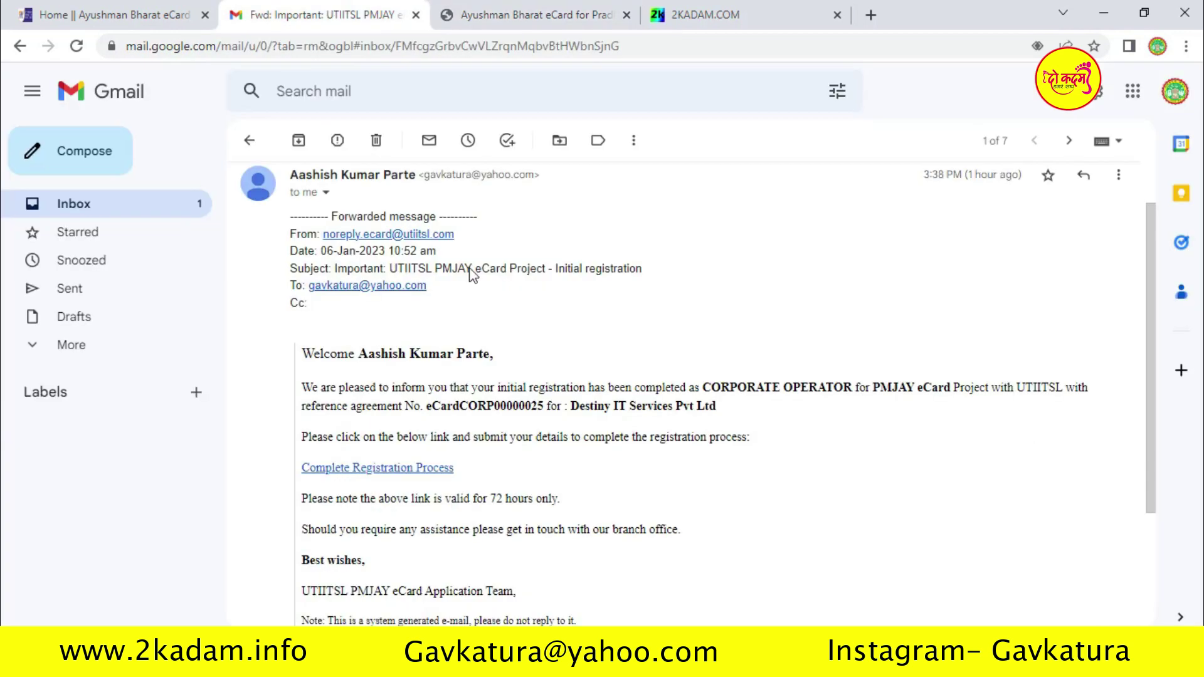
pyautogui.doubleClick(476, 405)
pyautogui.hotkey('ctrl', 'c')
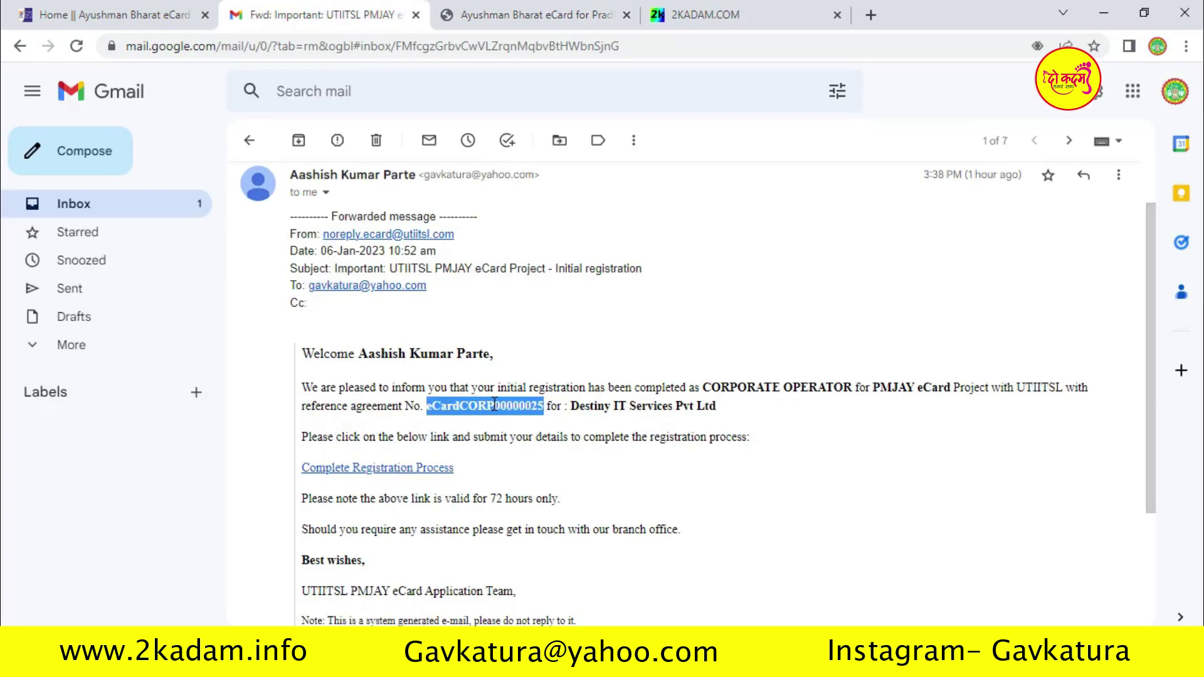
pyautogui.click(502, 13)
# Paste the copied agreement number into Agreement No so its date, duration and company load
pyautogui.click(387, 199)
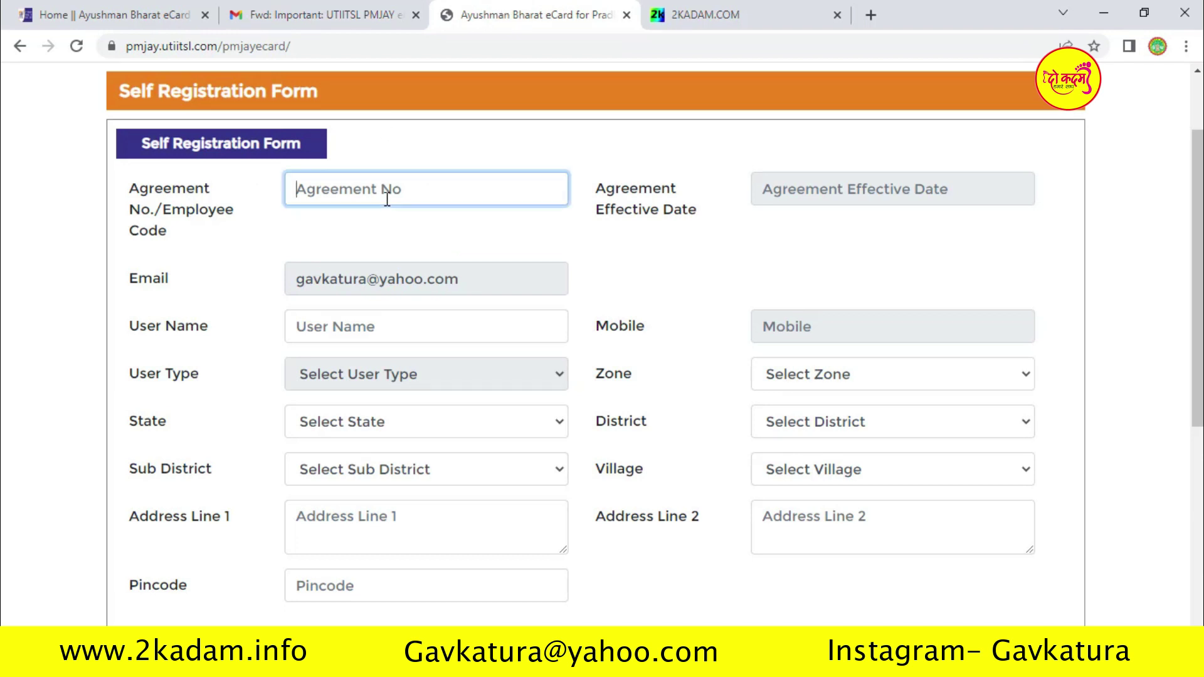
pyautogui.hotkey('ctrl', 'v')
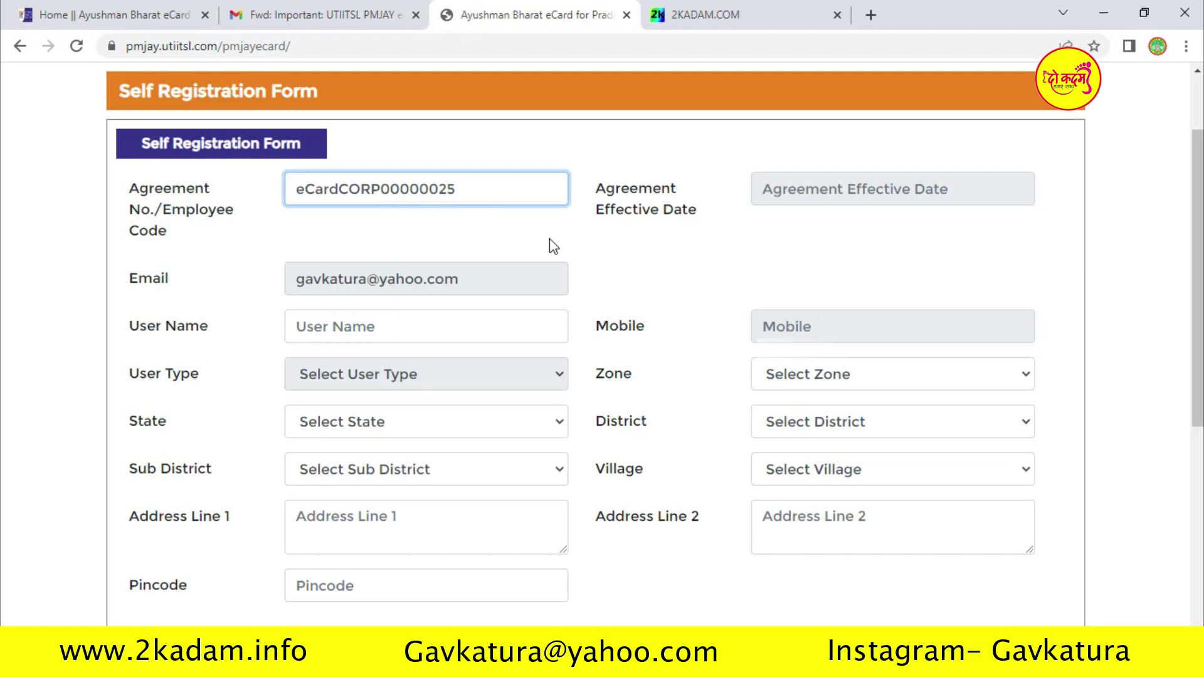
pyautogui.click(549, 239)
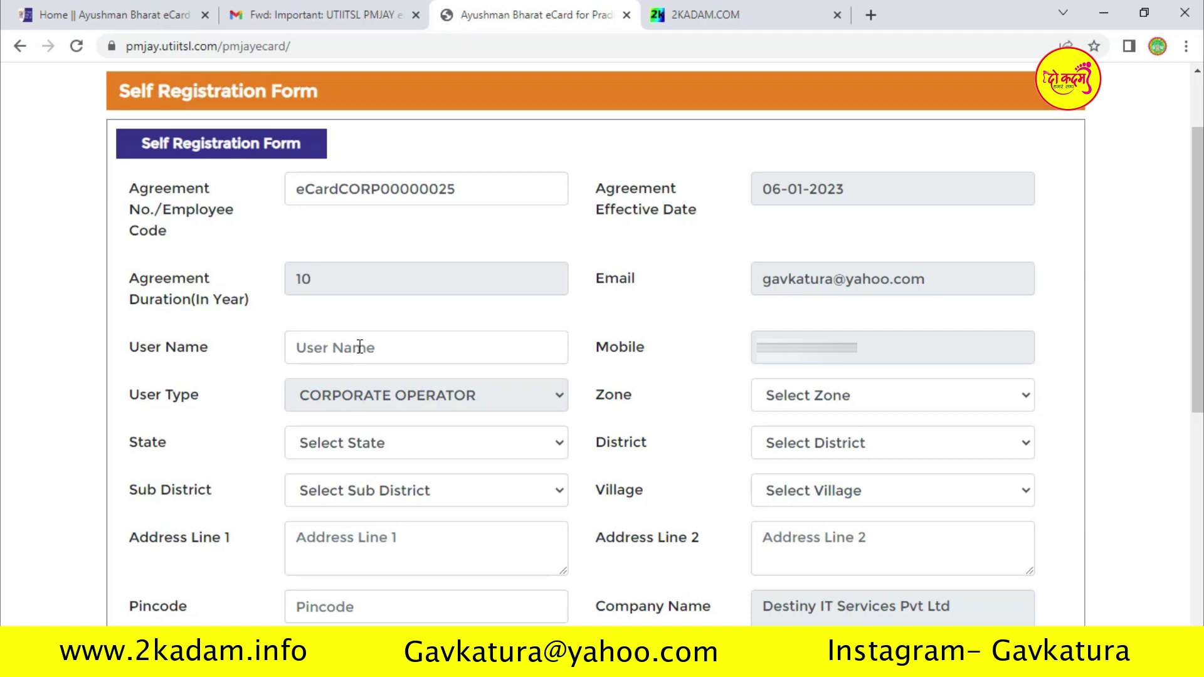
# Enter the chosen user name in the User Name field
pyautogui.click(360, 347)
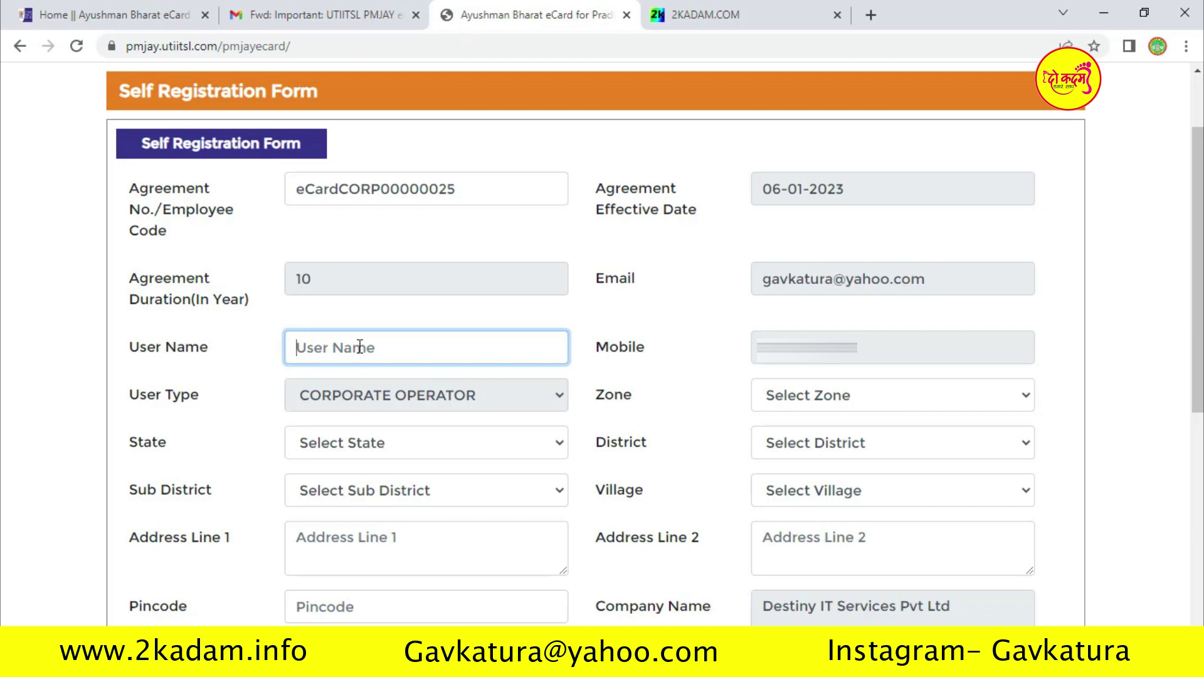
pyautogui.write('aashish')
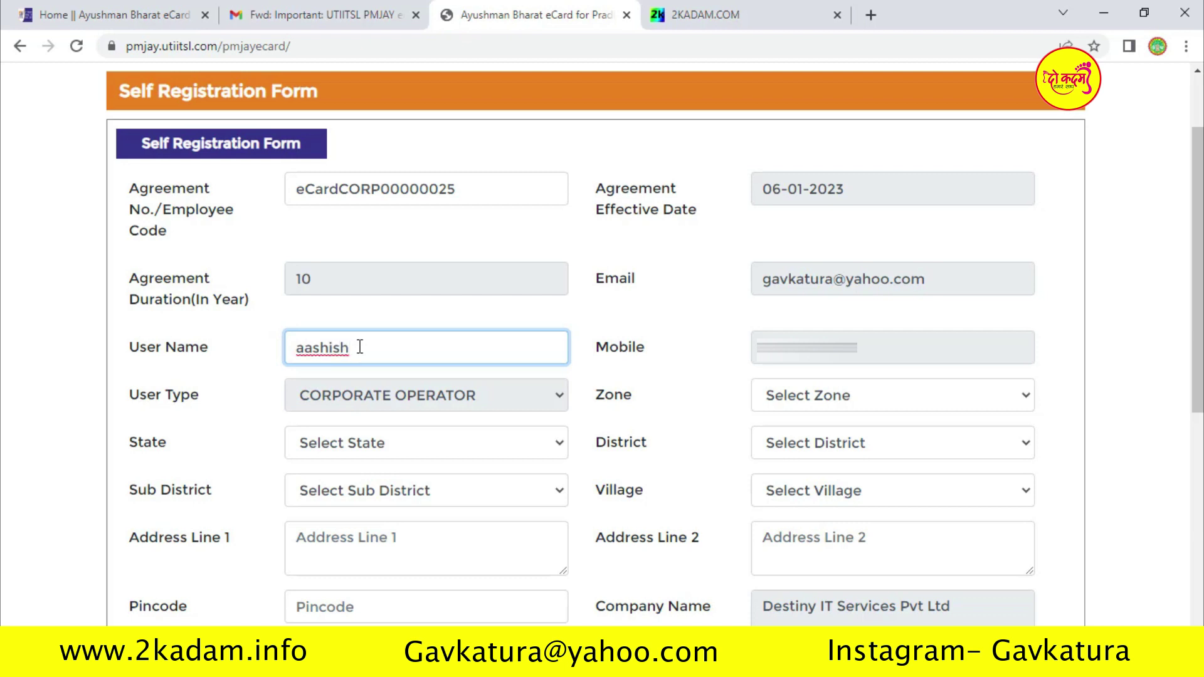
pyautogui.write('123')
pyautogui.click(269, 350)
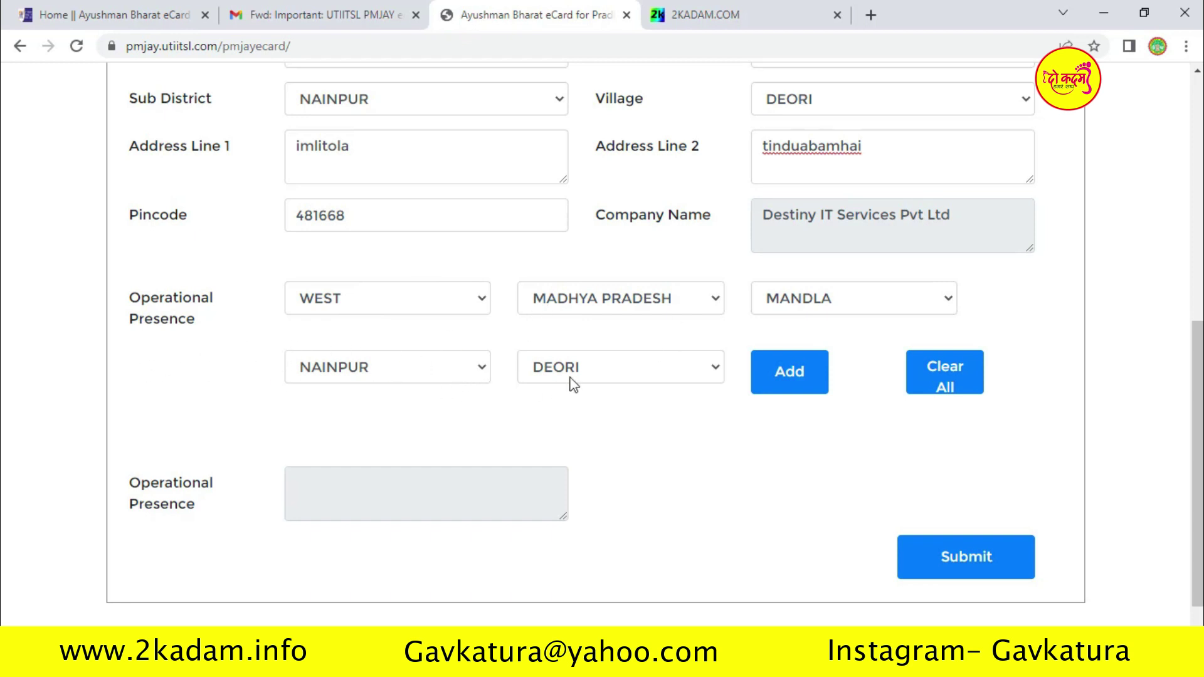
# Add DEORI to operational presence, submit the registration, and select the new User Id
pyautogui.click(803, 384)
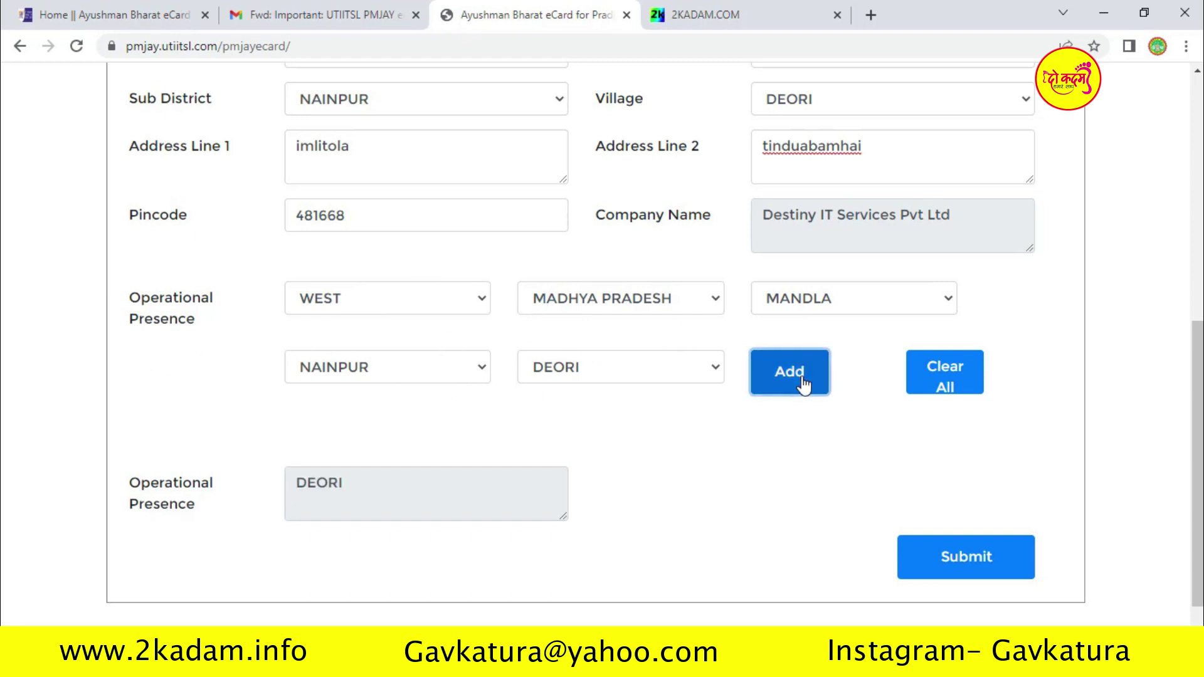
pyautogui.click(991, 558)
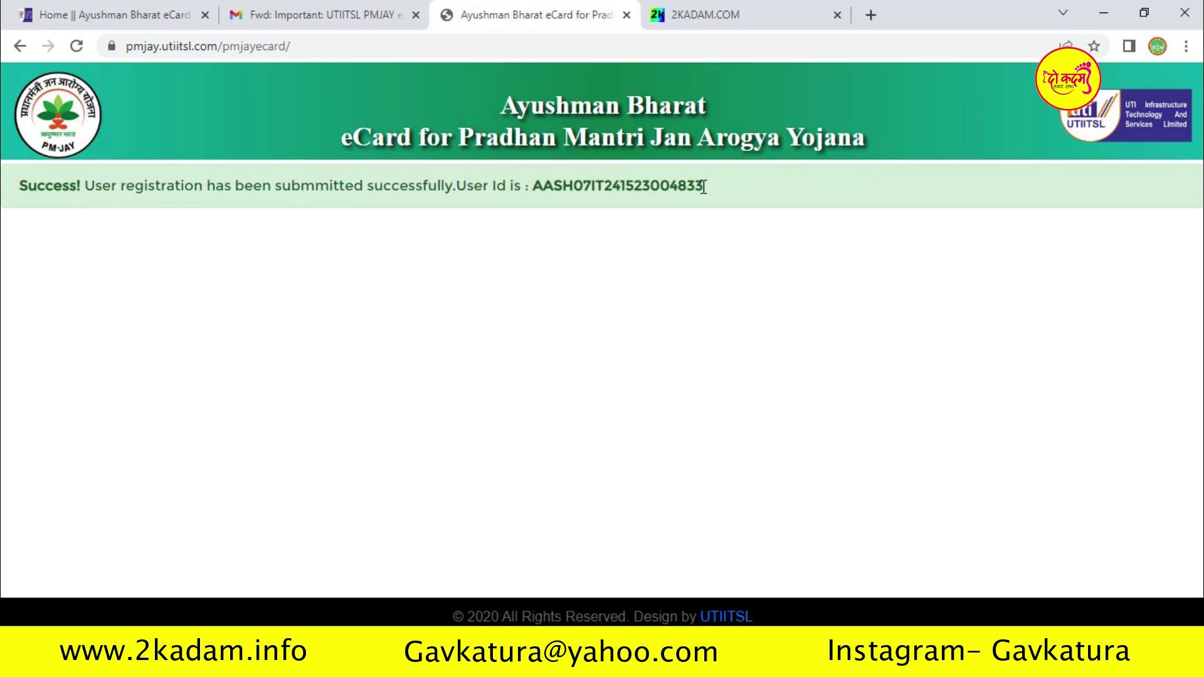
pyautogui.moveTo(703, 187); pyautogui.dragTo(572, 187)
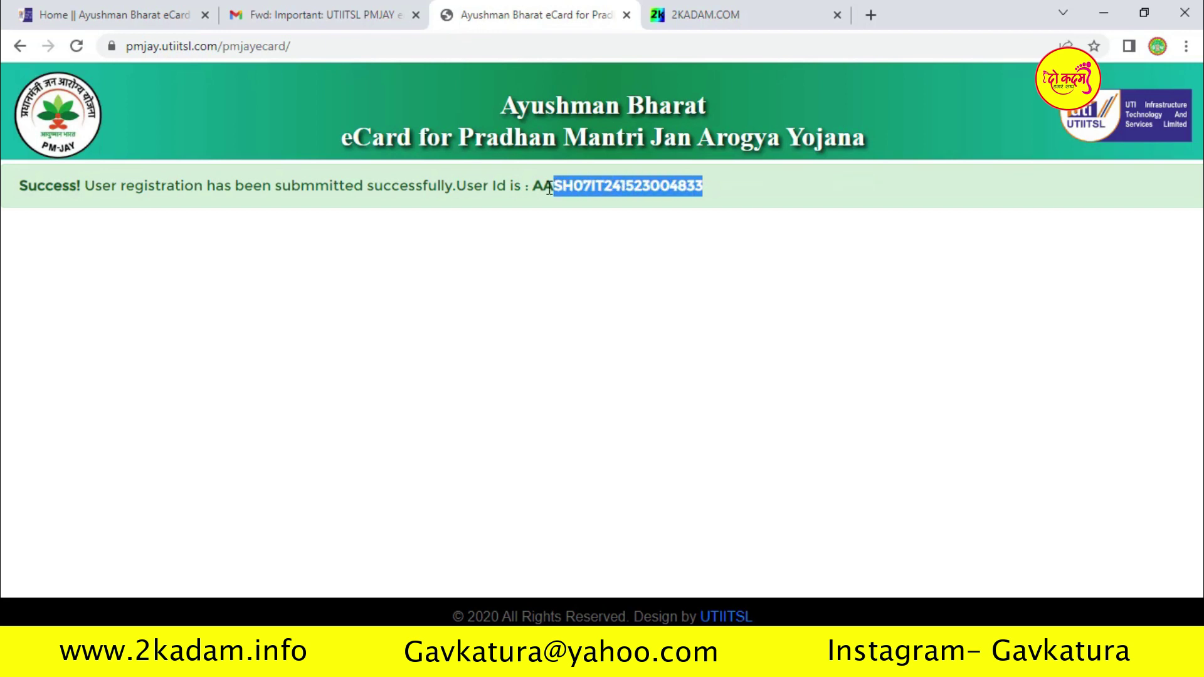